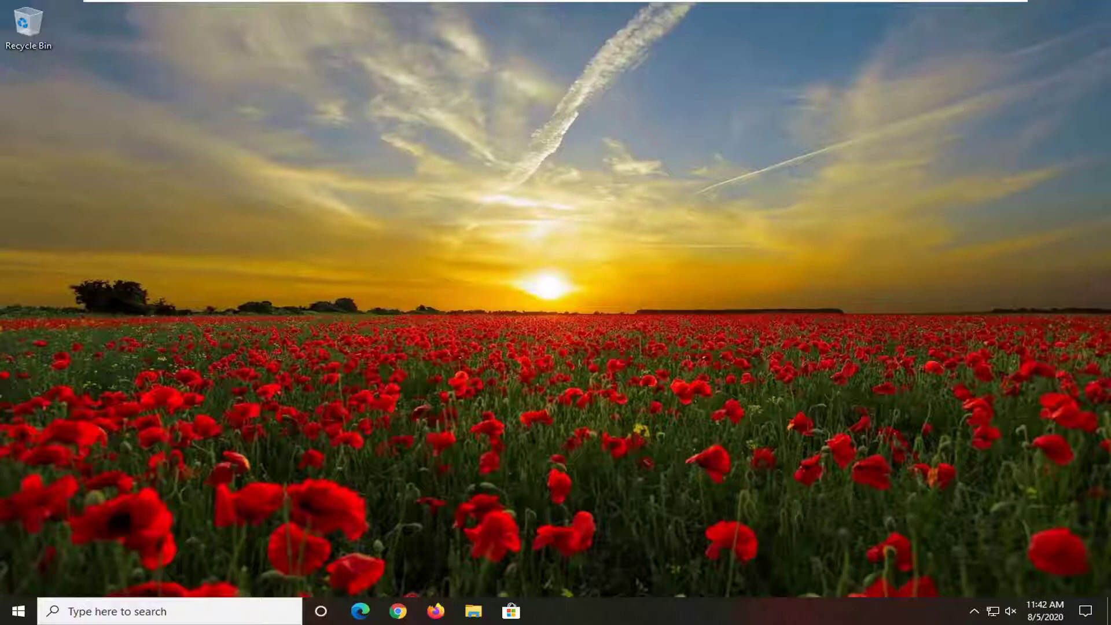
Step: Search the Start menu for 'media player' and launch Windows Media Player
left_click(16, 611)
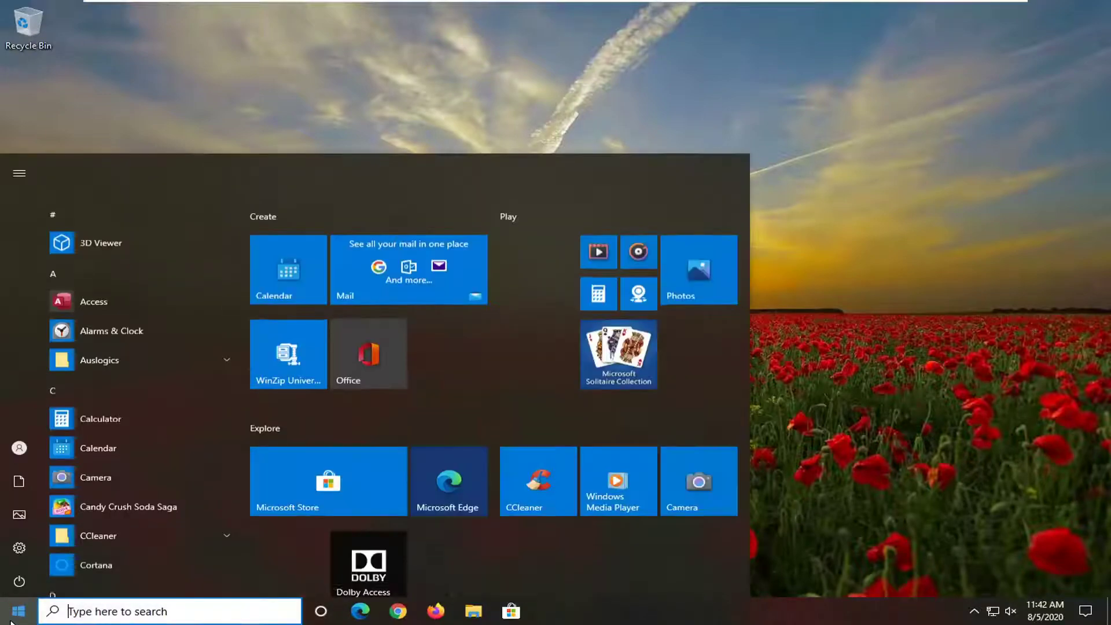
type("media ")
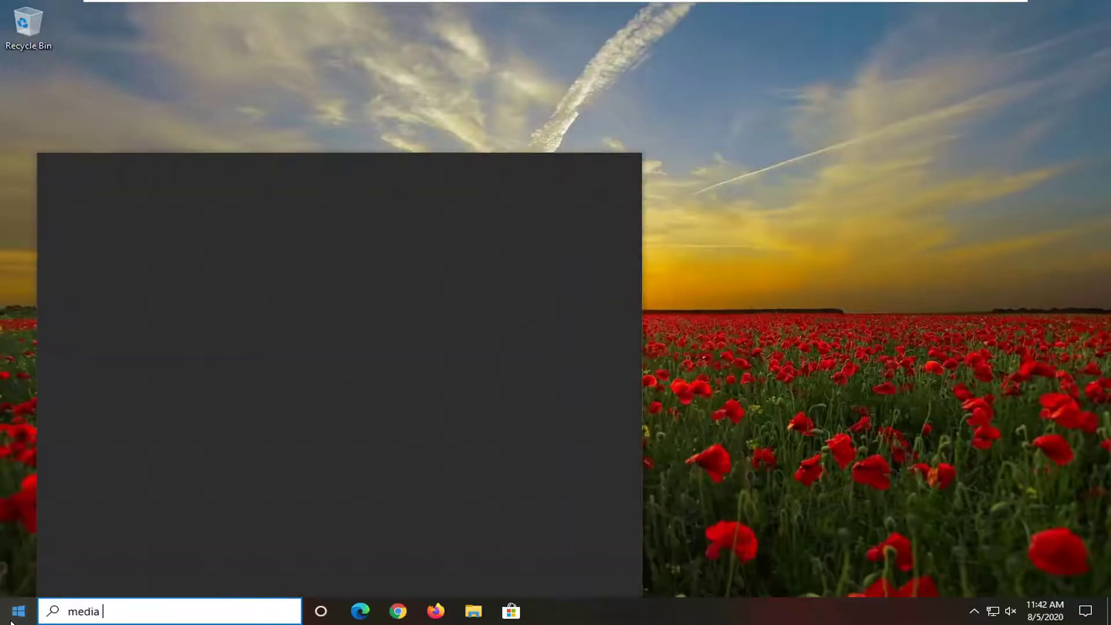
type("payer")
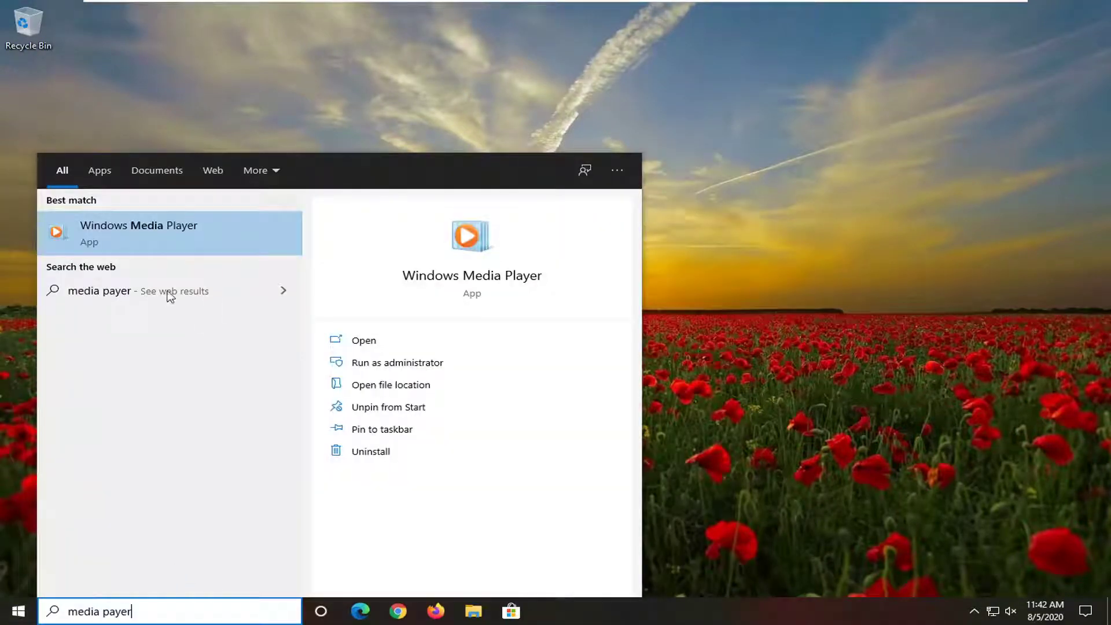
left_click(166, 229)
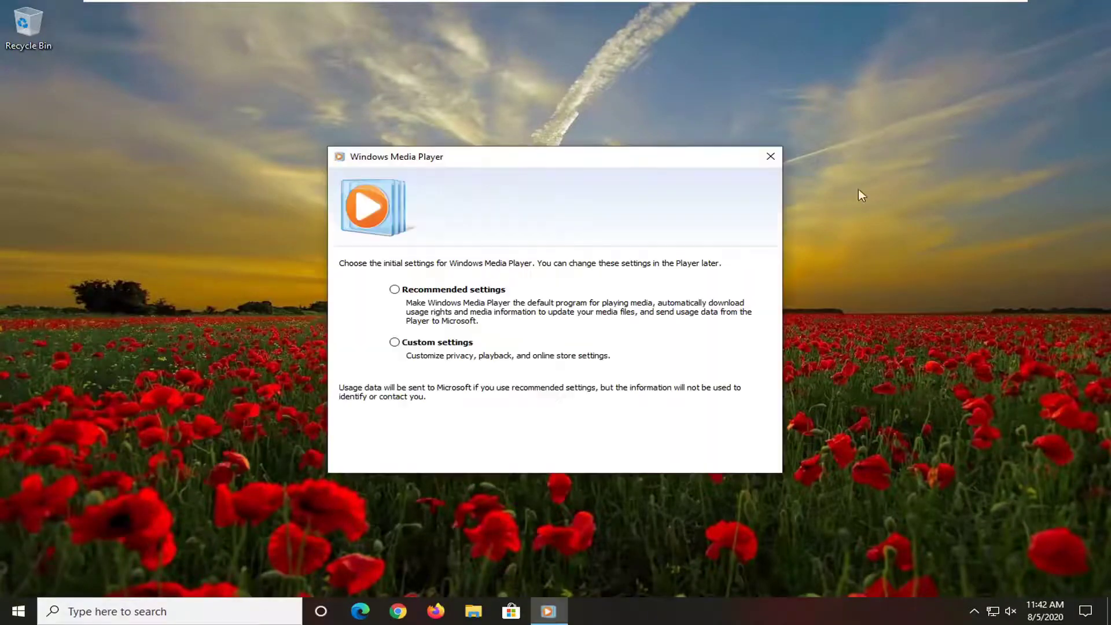
Step: Finish first-run setup with Recommended settings, then open Organize > Options
left_click(446, 296)
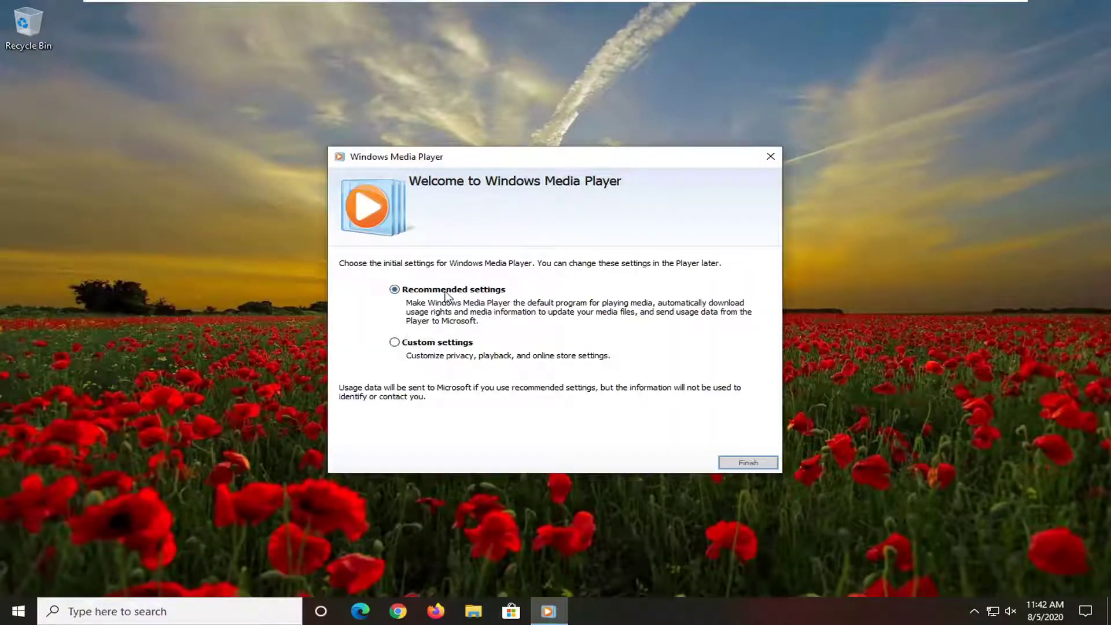
left_click(745, 463)
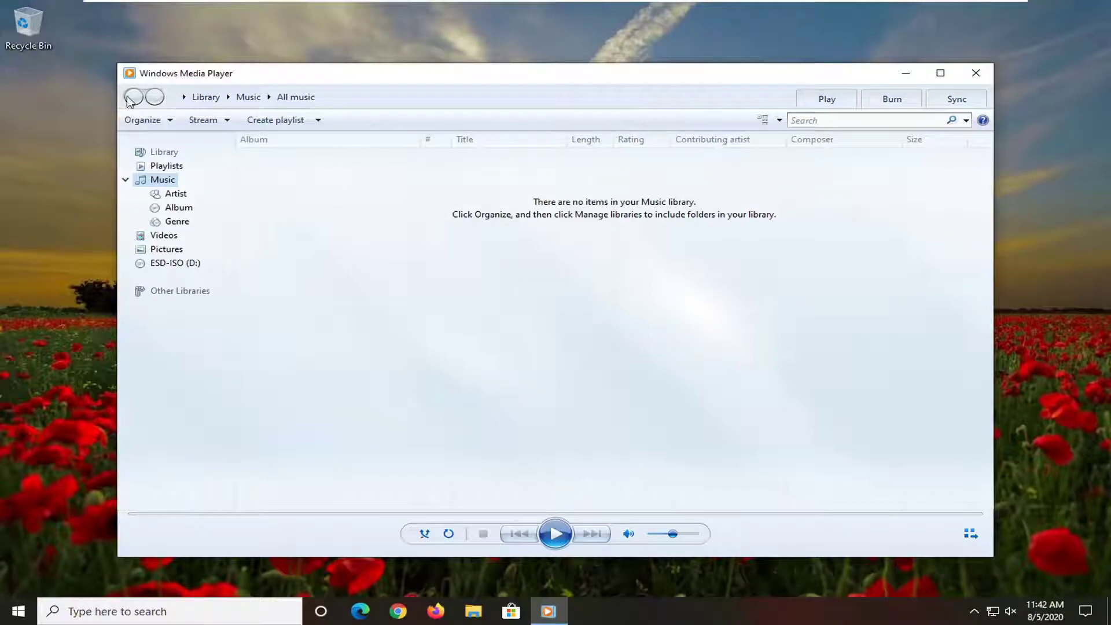
left_click(153, 124)
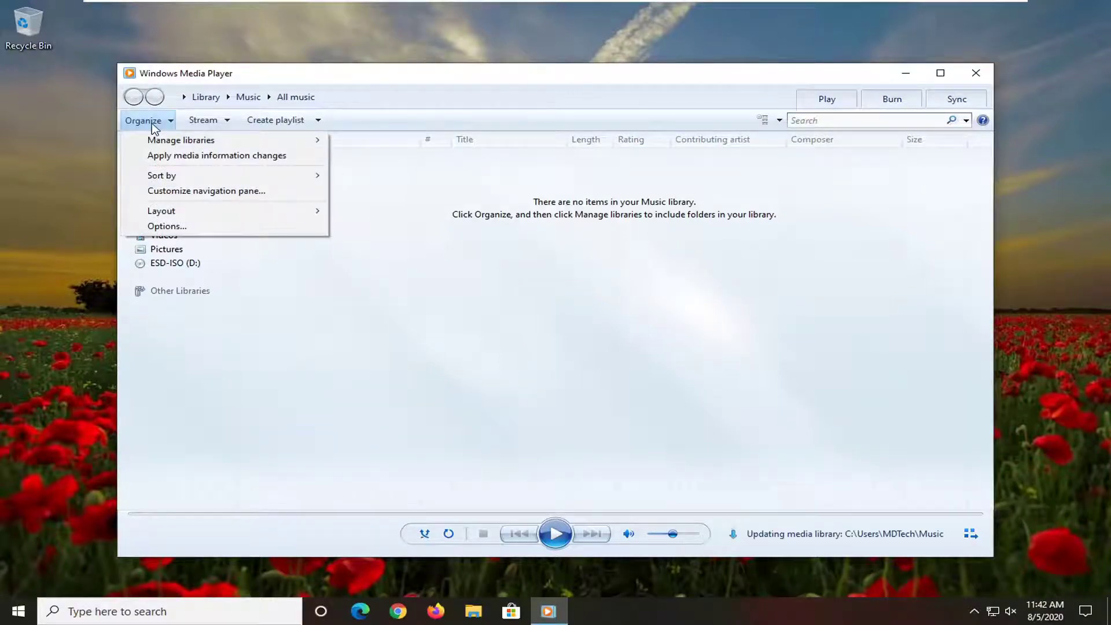
left_click(166, 227)
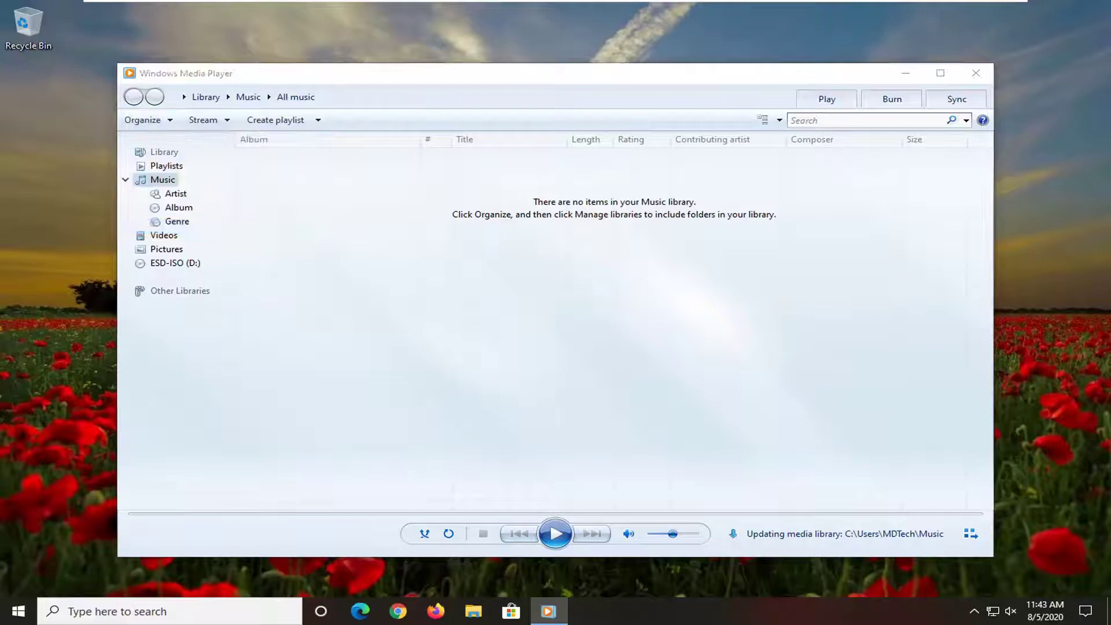
Step: Apply the Rip Music settings (MP3, 128 Kbps) and close the Options dialog
left_click_drag(216, 55, 473, 60)
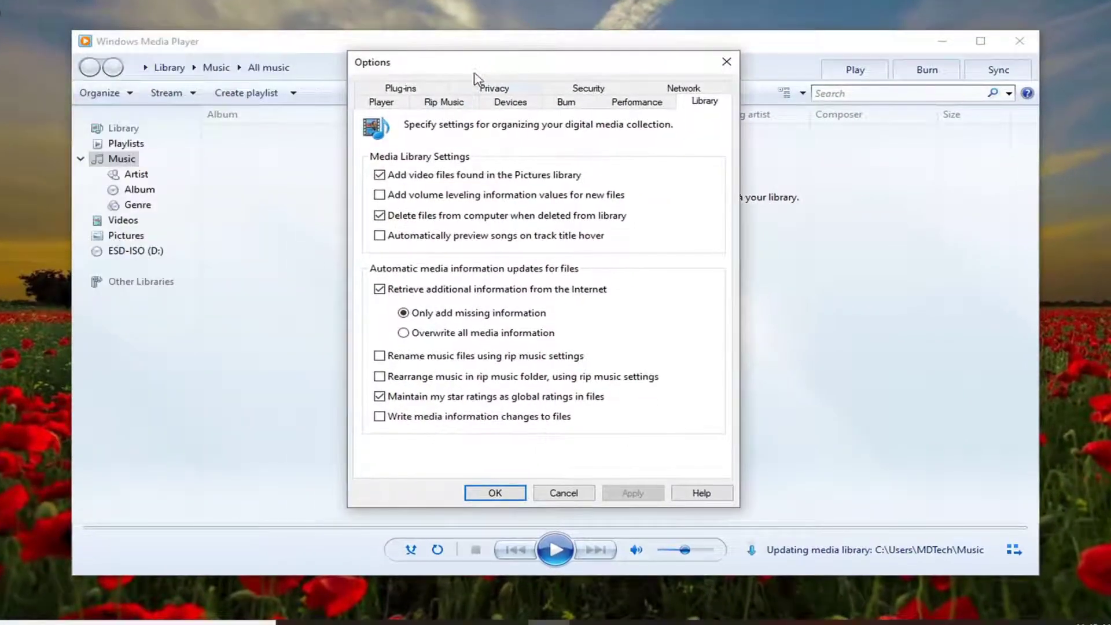
left_click(443, 104)
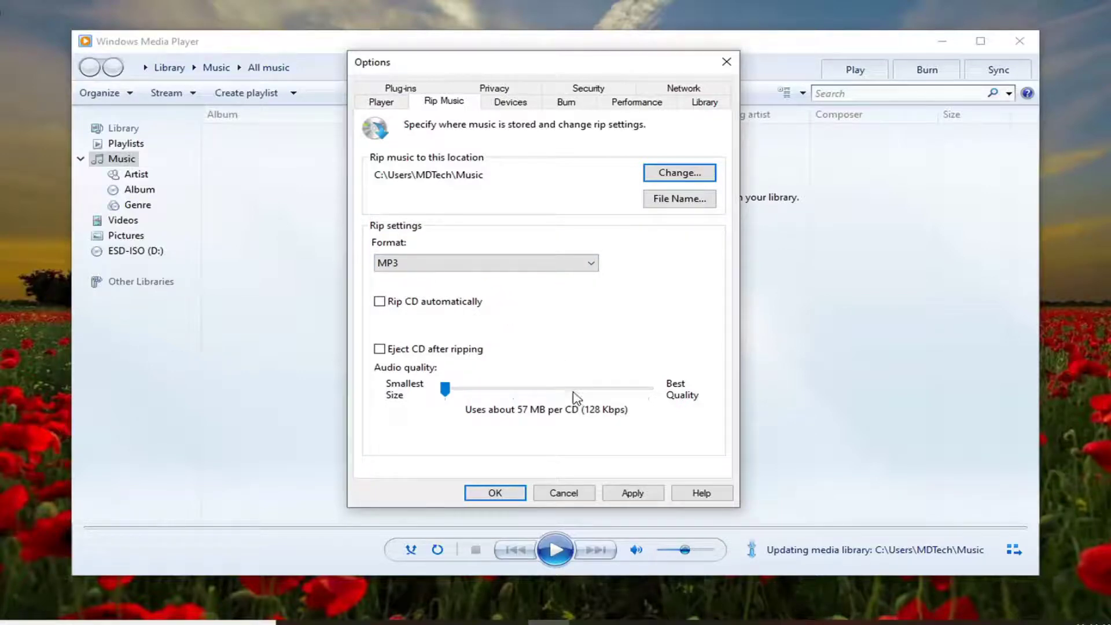
left_click(633, 493)
left_click(494, 492)
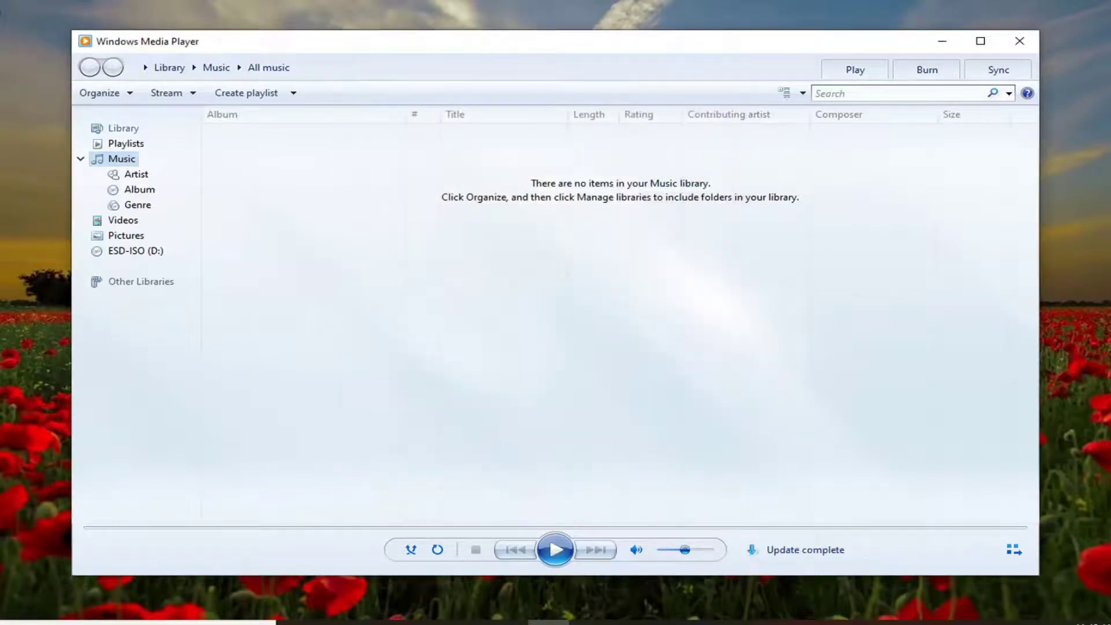